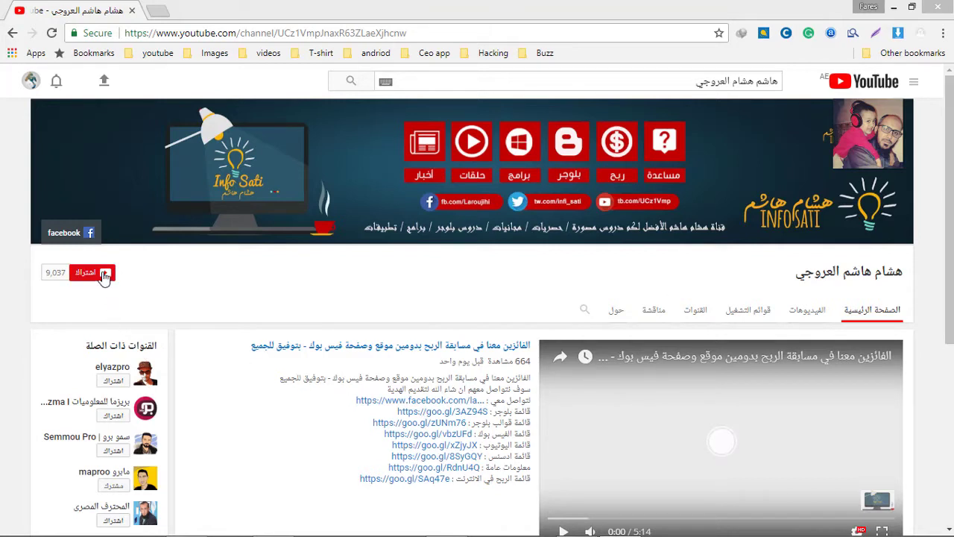
- Subscribe to the YouTube channel and enable notifications for all of its uploads
{"action": "left_click", "coordinate": [104, 275]}
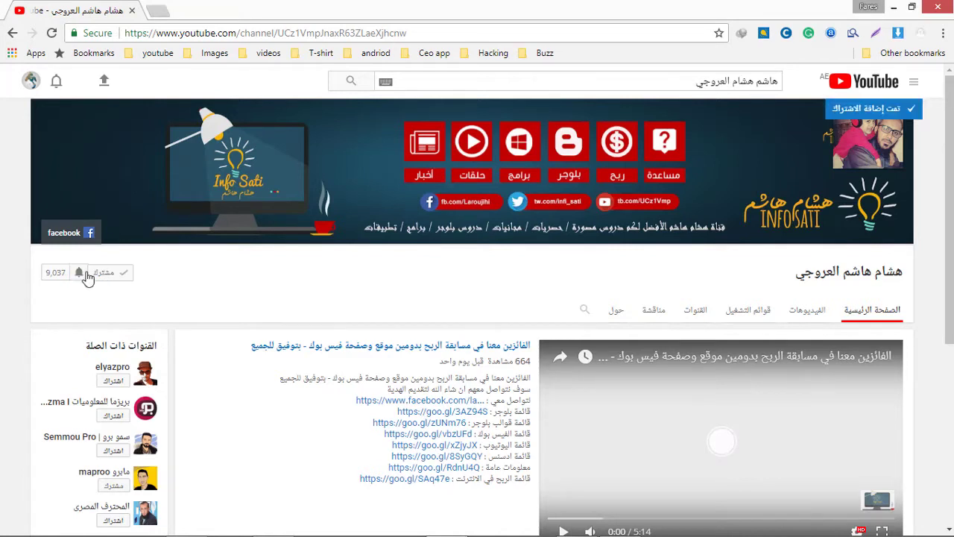
{"action": "left_click", "coordinate": [80, 273]}
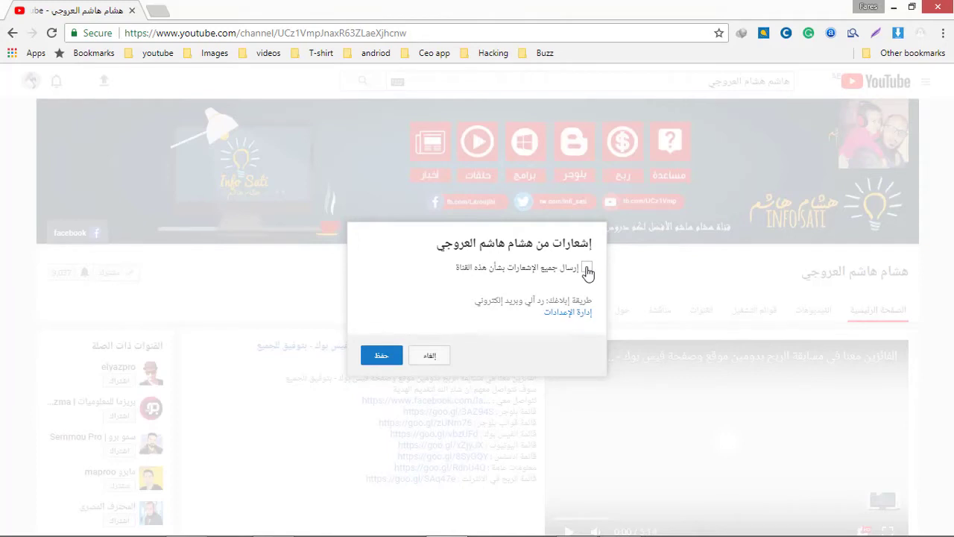
{"action": "left_click", "coordinate": [377, 357]}
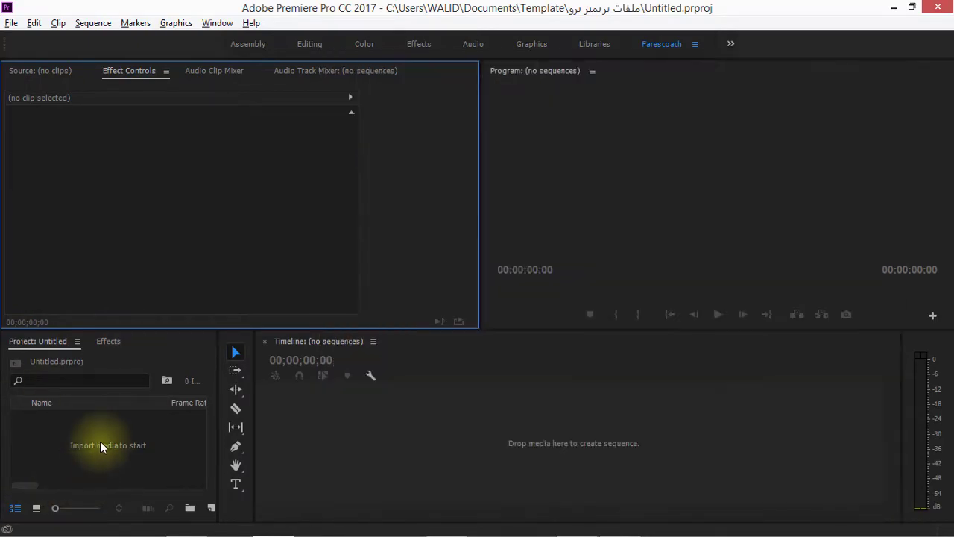
- Import the Water Weather Drop video and drag it onto a new sequence on V1
{"action": "double_click", "coordinate": [100, 442]}
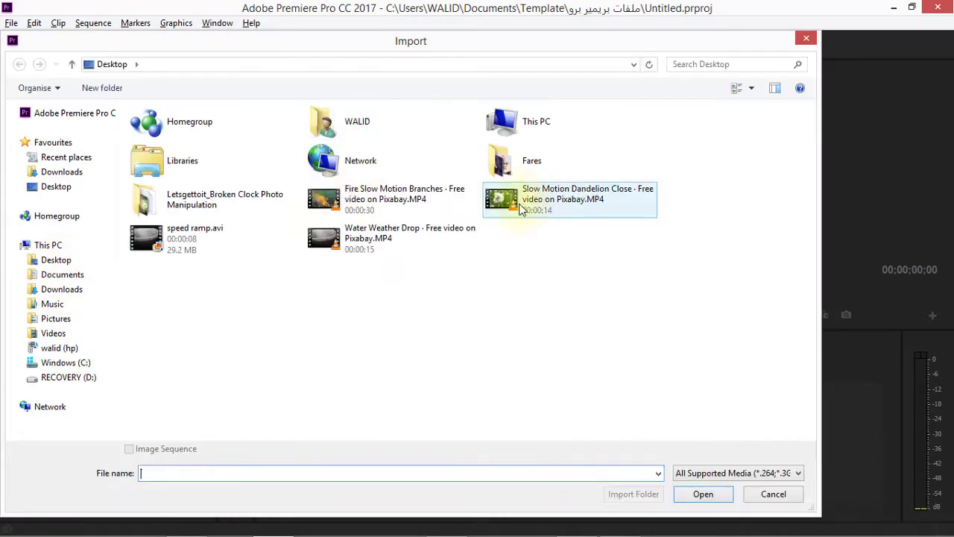
{"action": "left_click", "coordinate": [328, 239]}
{"action": "left_click", "coordinate": [697, 495]}
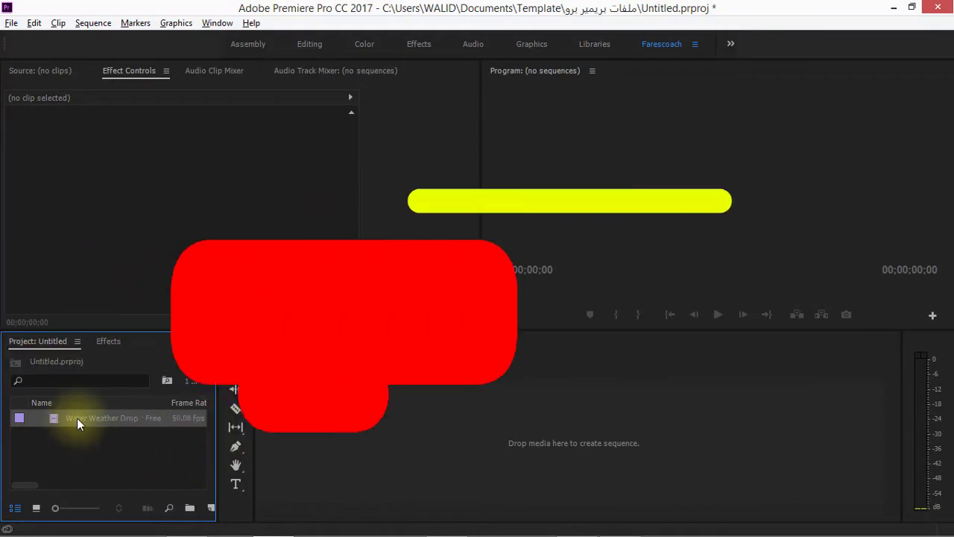
{"action": "left_click_drag", "start_coordinate": [77, 417], "coordinate": [580, 451]}
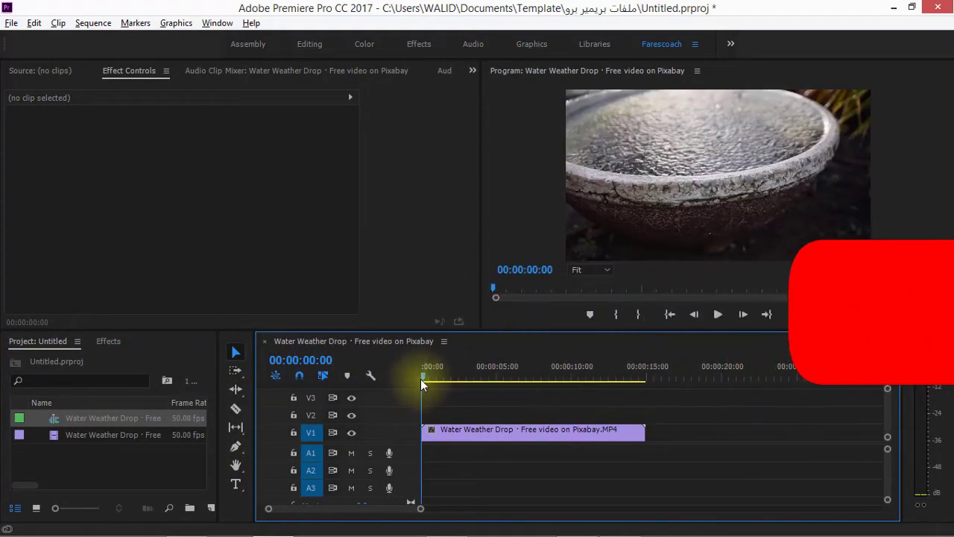
- Preview the sequence from the start, then return the playhead to the beginning
{"action": "left_click_drag", "start_coordinate": [423, 376], "coordinate": [545, 378]}
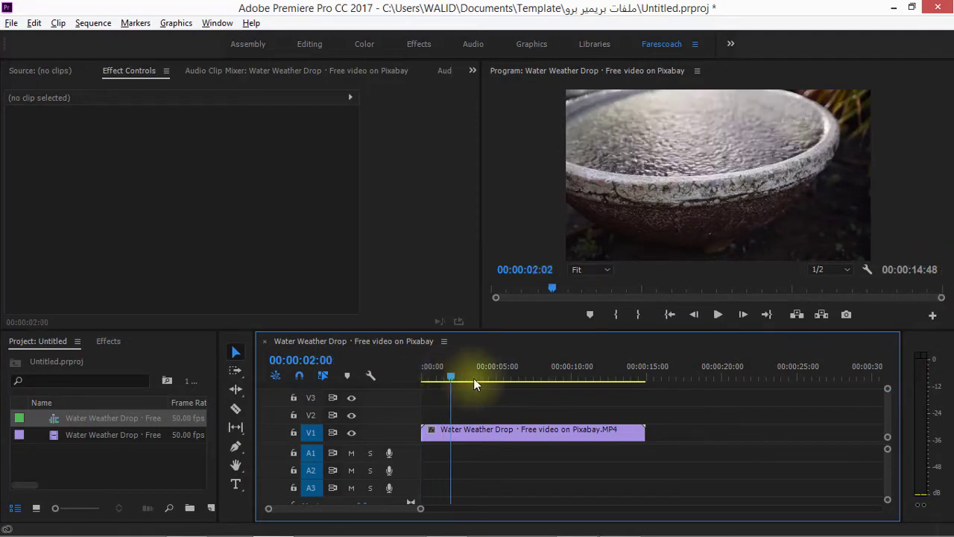
{"action": "key", "text": "Home"}
{"action": "key", "text": "space"}
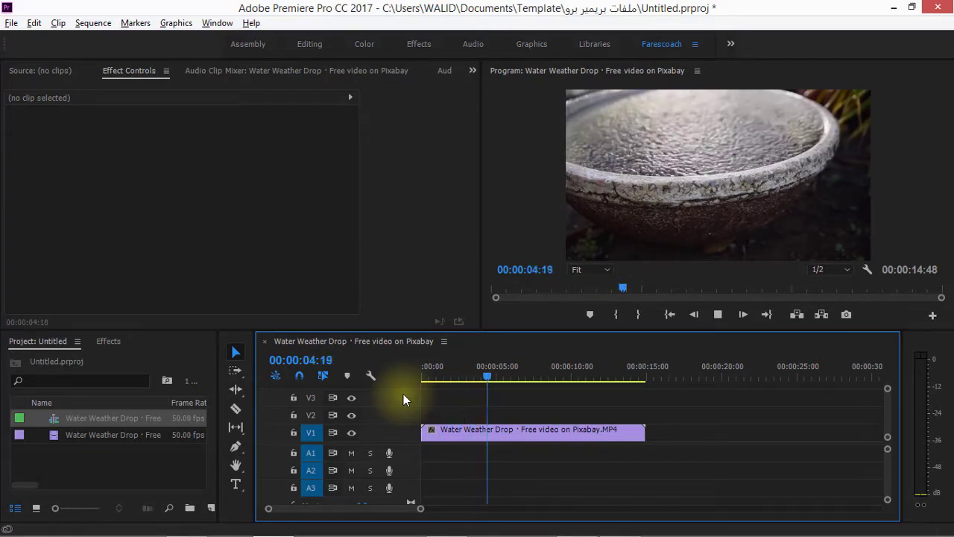
{"action": "key", "text": "space"}
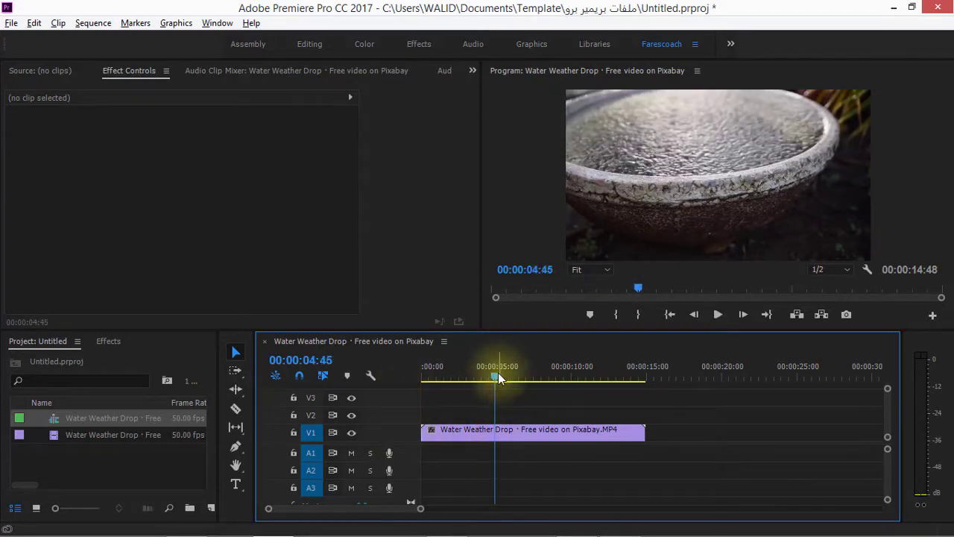
{"action": "left_click_drag", "start_coordinate": [498, 377], "coordinate": [421, 392]}
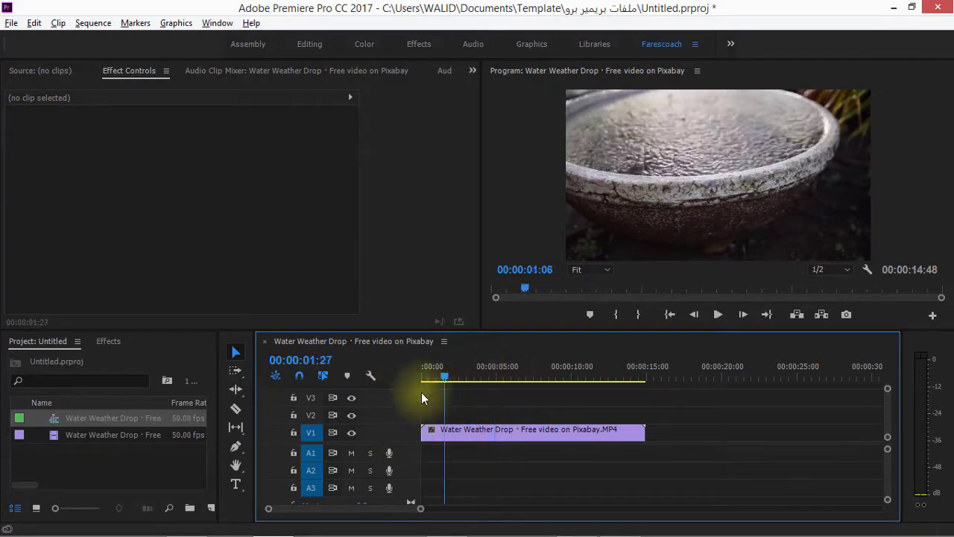
- Expand the V1 track and display the clip's Time Remapping > Speed line
{"action": "double_click", "coordinate": [389, 433]}
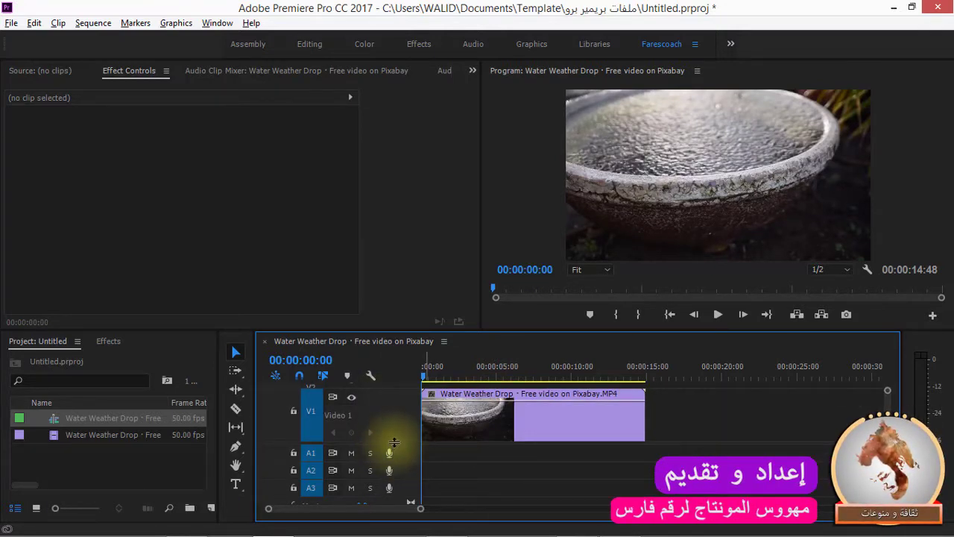
{"action": "left_click_drag", "start_coordinate": [394, 442], "coordinate": [397, 490]}
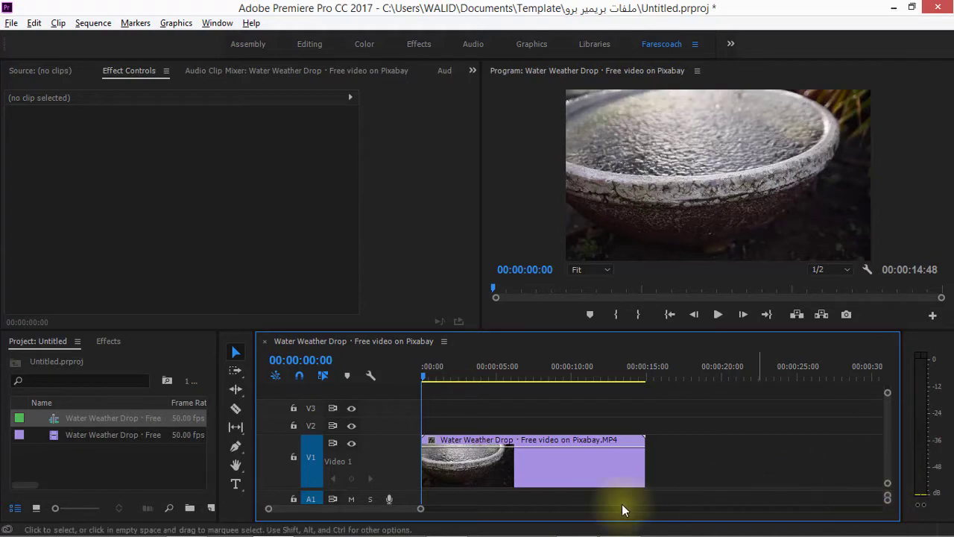
{"action": "left_click", "coordinate": [431, 443]}
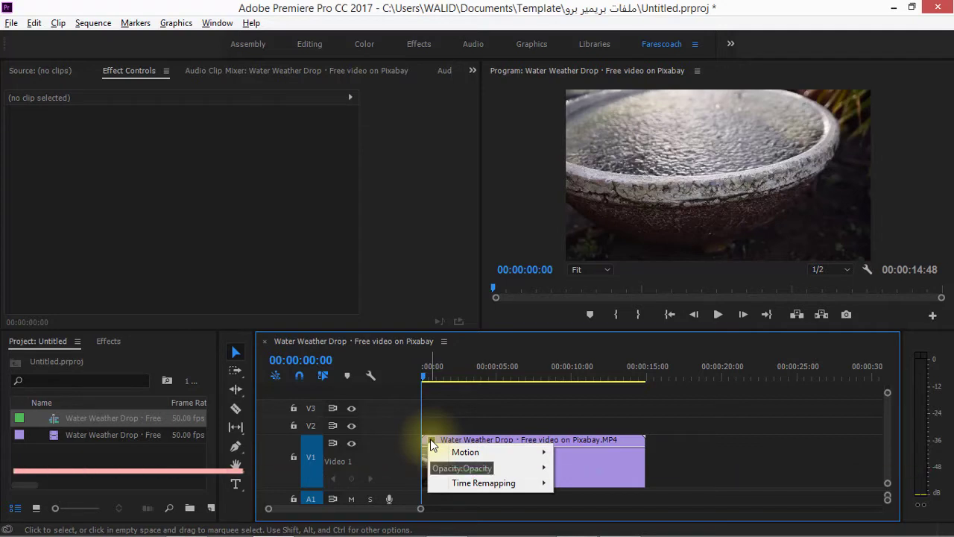
{"action": "mouse_move", "coordinate": [528, 487]}
{"action": "left_click", "coordinate": [582, 482]}
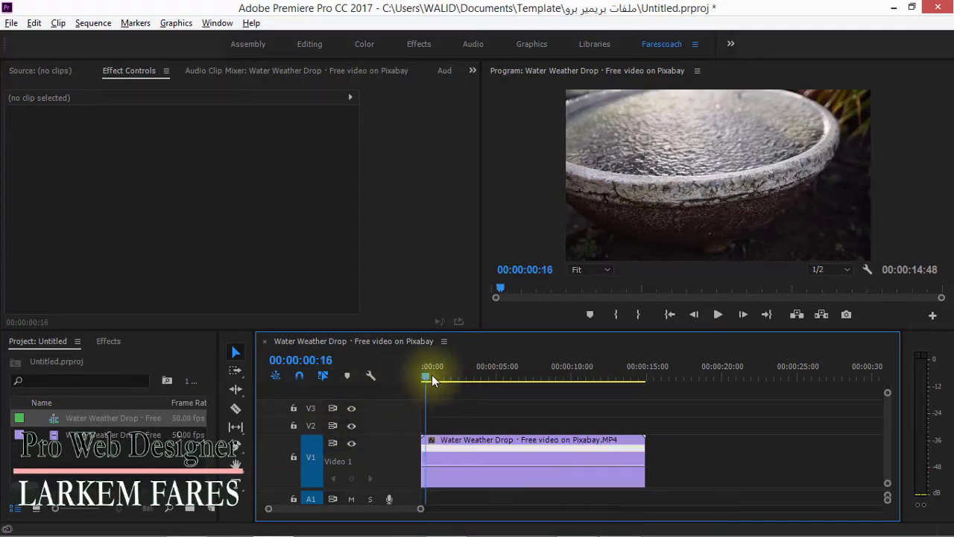
{"action": "left_click_drag", "start_coordinate": [432, 374], "coordinate": [456, 383]}
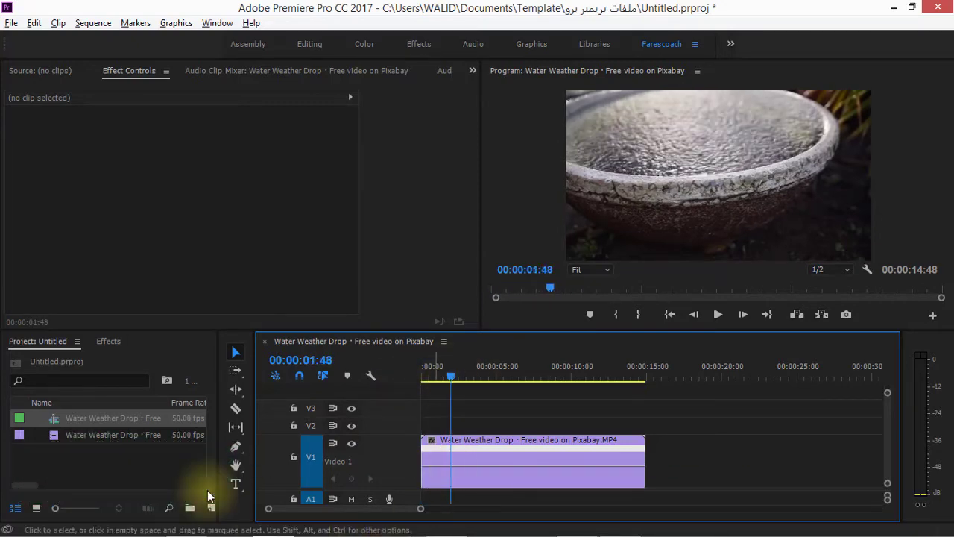
- Add a speed keyframe at 00:00:01:48 and raise the later section to 218%, shortening the sequence to 00:00:08:25
{"action": "left_click", "coordinate": [452, 467], "text": "ctrl"}
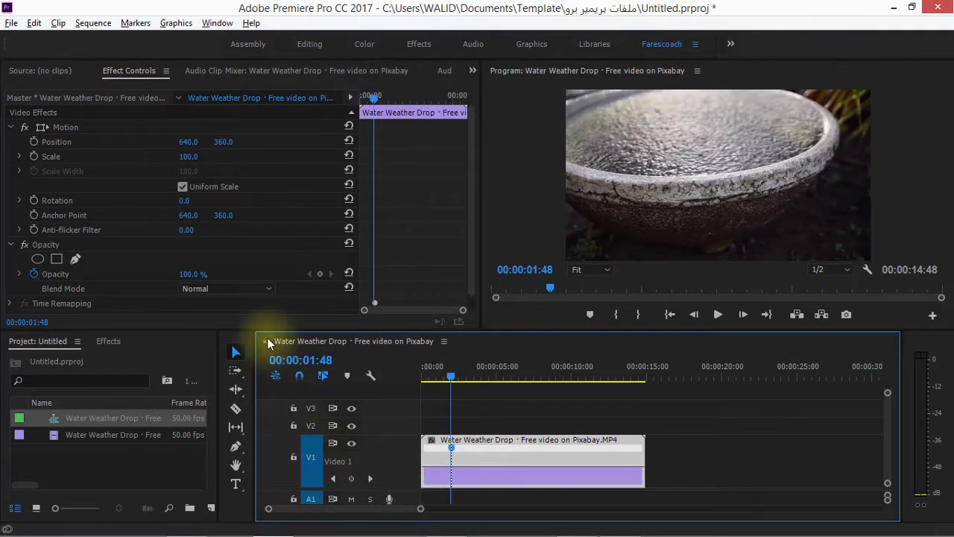
{"action": "left_click_drag", "start_coordinate": [470, 172], "coordinate": [480, 228]}
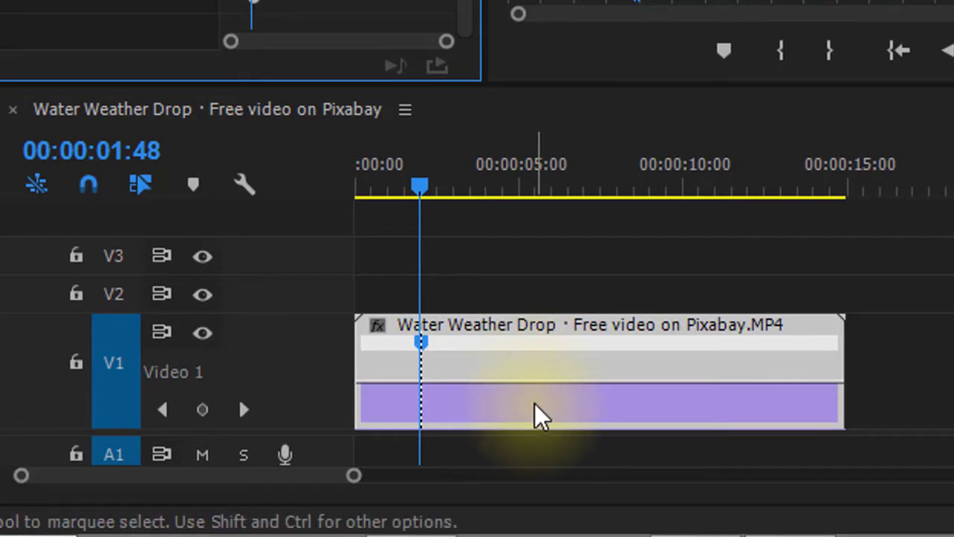
{"action": "left_click", "coordinate": [529, 392]}
{"action": "left_click_drag", "start_coordinate": [530, 392], "coordinate": [552, 522]}
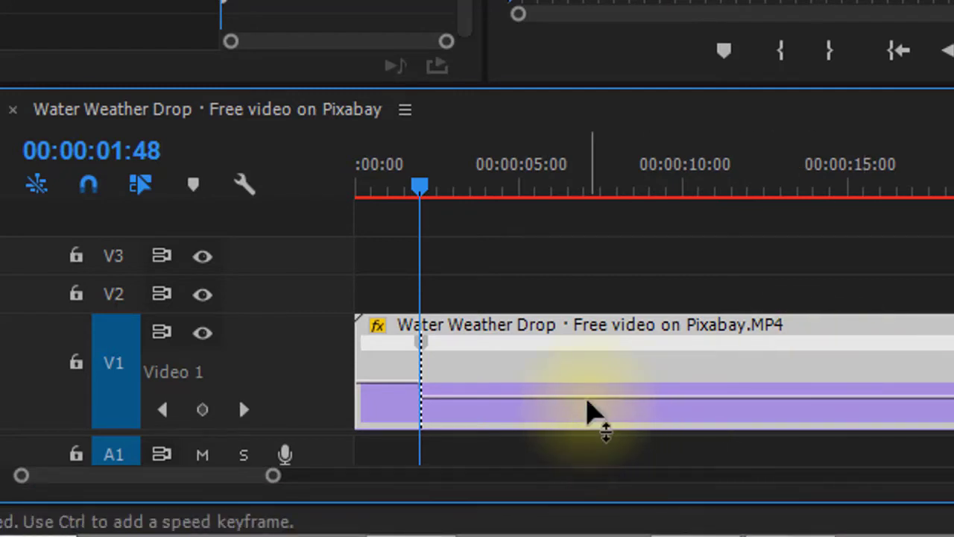
{"action": "left_click", "coordinate": [589, 410]}
{"action": "mouse_move", "coordinate": [589, 410]}
{"action": "left_mouse_down"}
{"action": "mouse_move", "coordinate": [548, 120]}
{"action": "mouse_move", "coordinate": [515, 2]}
{"action": "left_mouse_up"}
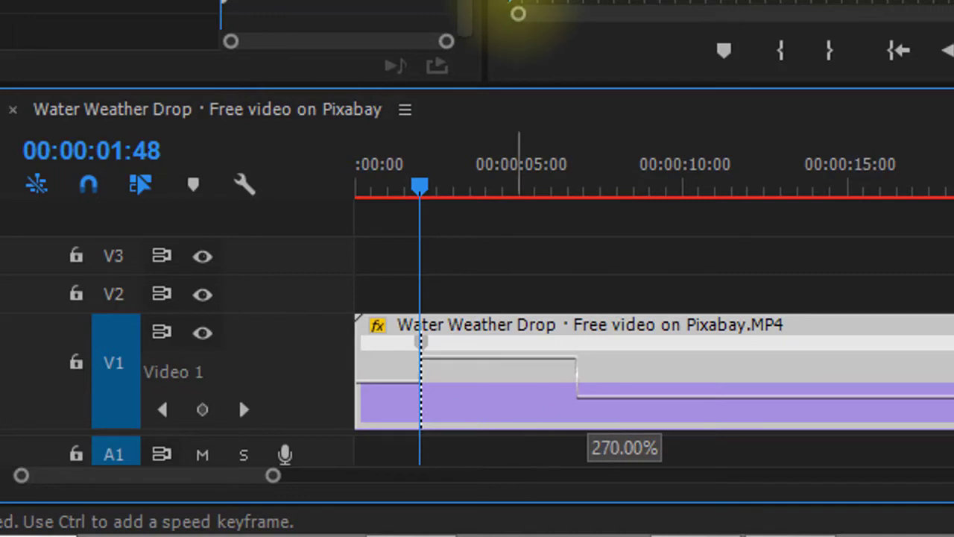
{"action": "left_click_drag", "start_coordinate": [521, 19], "coordinate": [531, 54]}
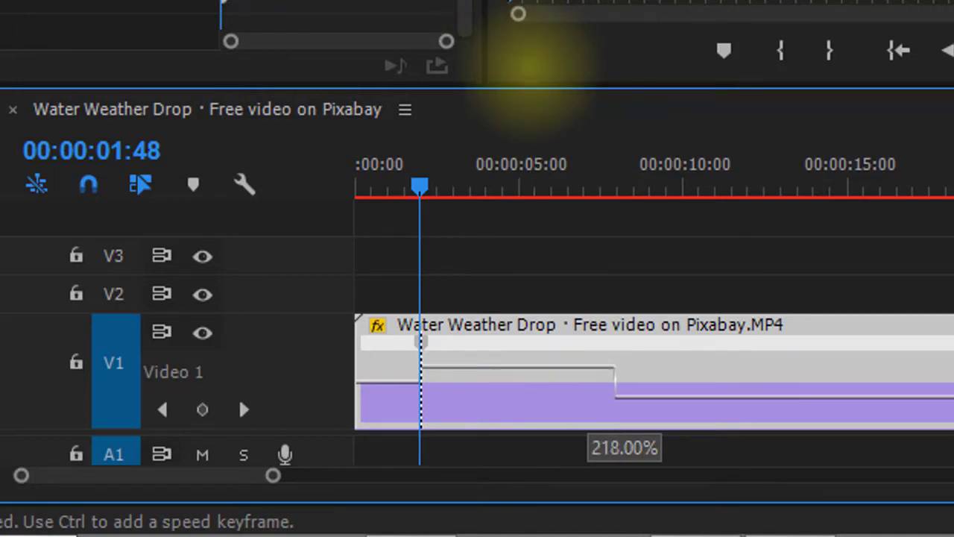
{"action": "left_click_drag", "start_coordinate": [529, 97], "coordinate": [529, 98]}
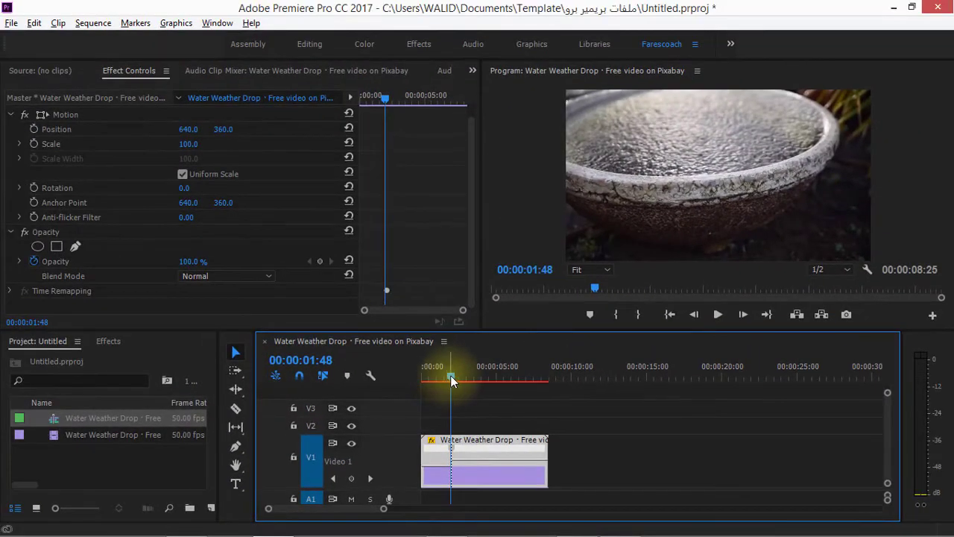
{"action": "left_click_drag", "start_coordinate": [437, 379], "coordinate": [407, 380]}
{"action": "key", "text": "space"}
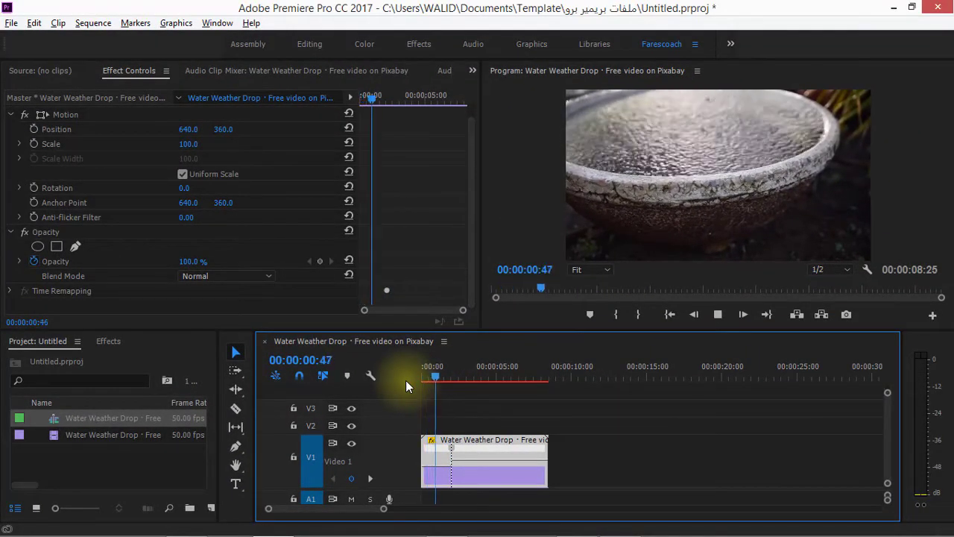
{"action": "key", "text": "space"}
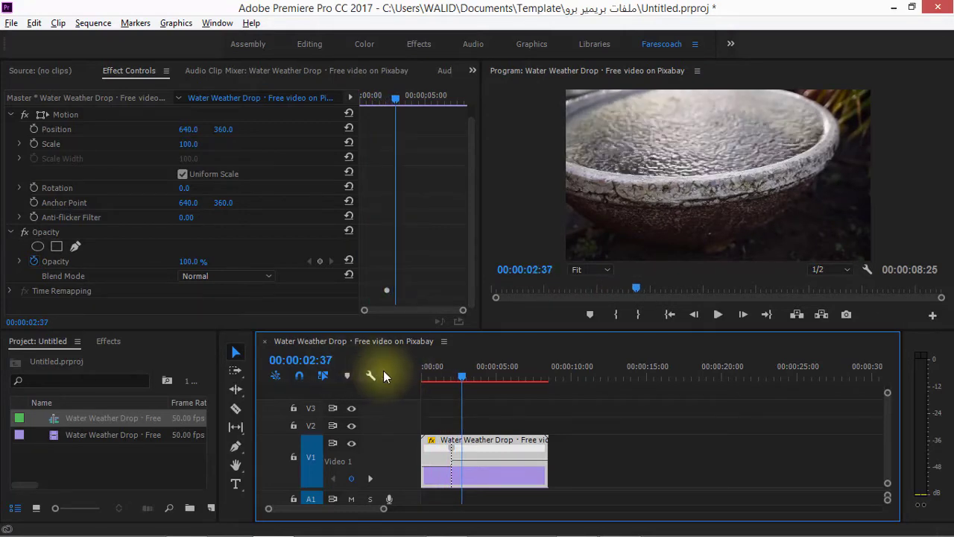
{"action": "left_click_drag", "start_coordinate": [464, 379], "coordinate": [445, 378]}
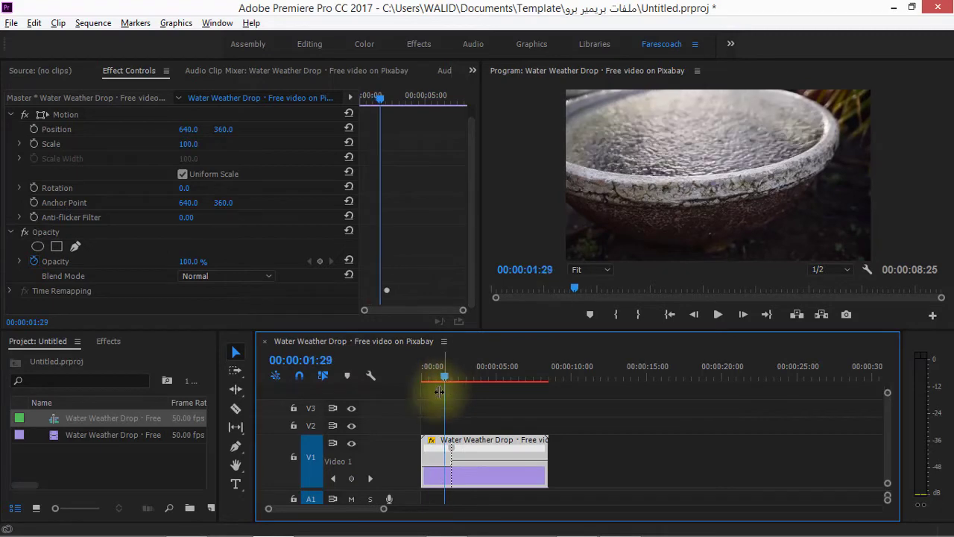
{"action": "scroll", "coordinate": [373, 510], "scroll_direction": "up", "scroll_amount": 5}
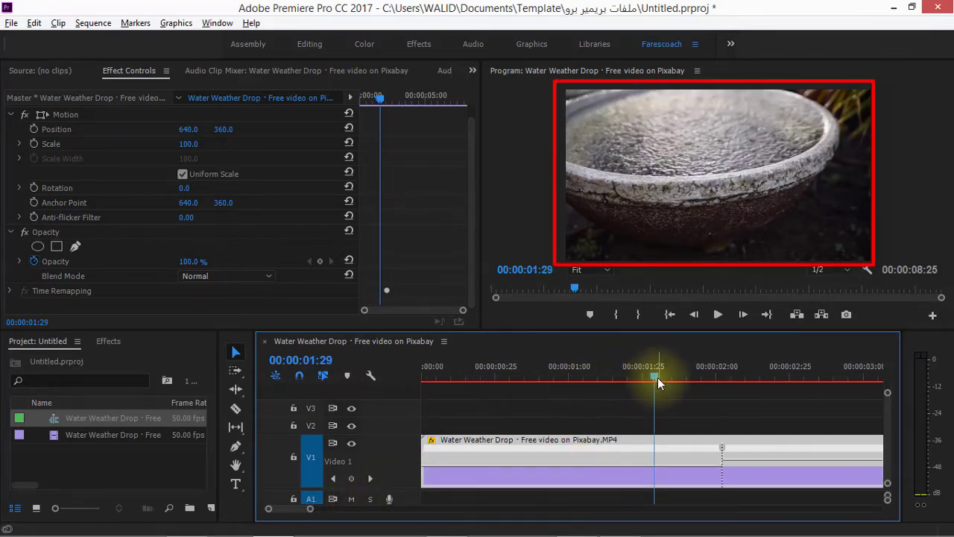
{"action": "left_click_drag", "start_coordinate": [659, 378], "coordinate": [469, 377]}
{"action": "key", "text": "space"}
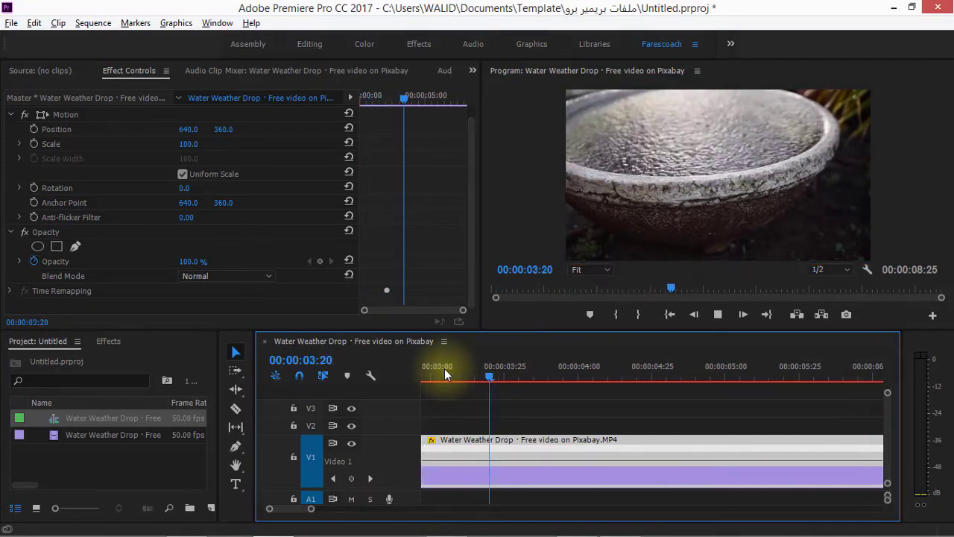
{"action": "key", "text": "space"}
{"action": "key", "text": "j"}
{"action": "key", "text": "j"}
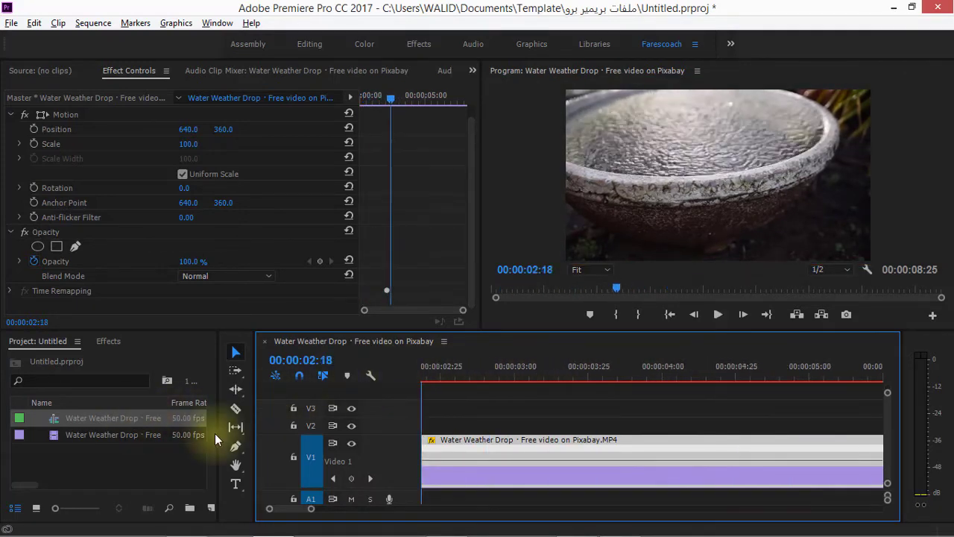
{"action": "key", "text": "l"}
{"action": "key", "text": "l"}
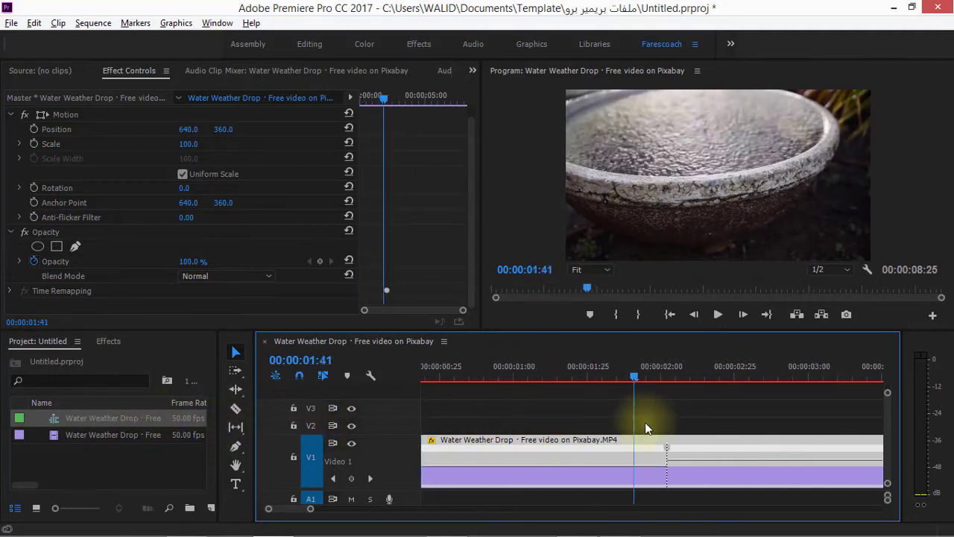
{"action": "key", "text": "k"}
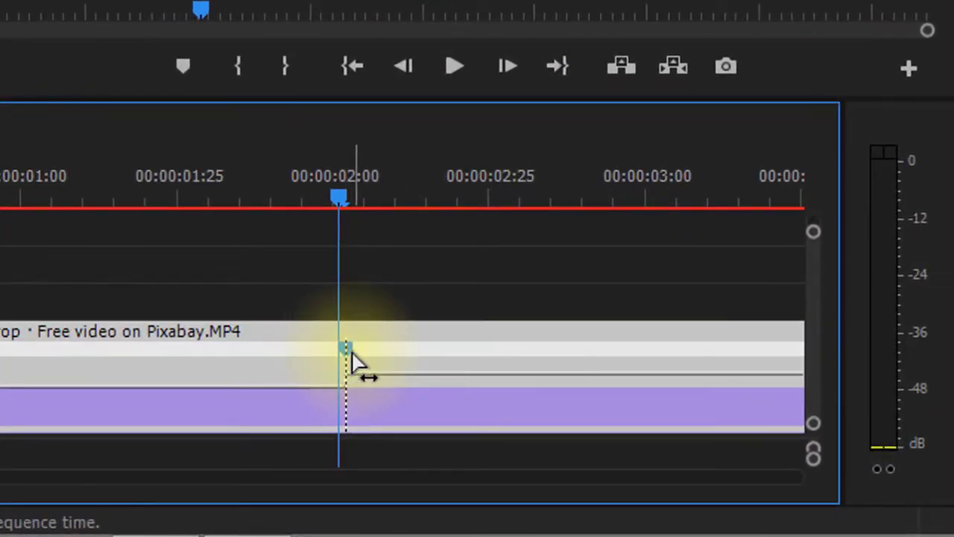
- Split the speed keyframe into a curved ramp up to 150% and move it to about 01:43
{"action": "left_click_drag", "start_coordinate": [352, 357], "coordinate": [527, 351]}
{"action": "left_click", "coordinate": [434, 379]}
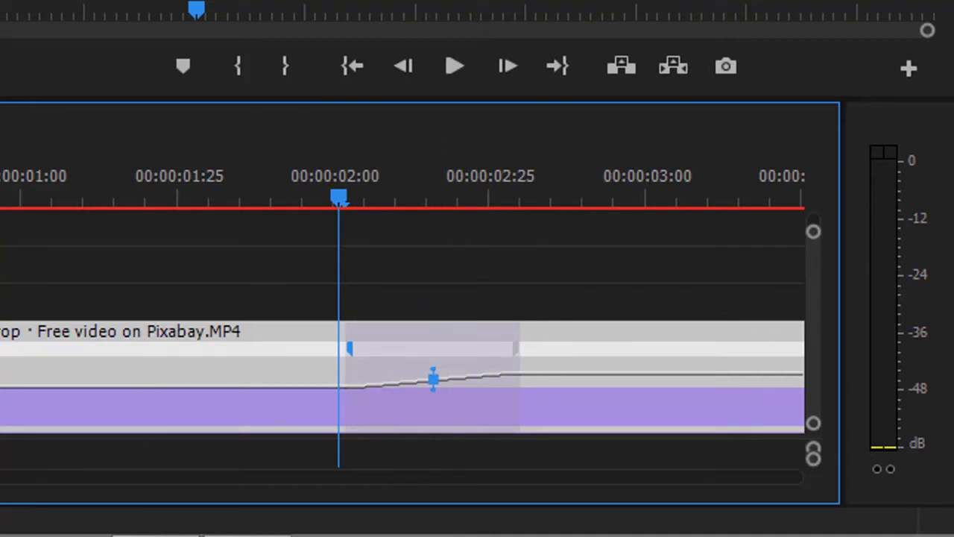
{"action": "key", "text": "equal"}
{"action": "key", "text": "equal"}
{"action": "key", "text": "equal"}
{"action": "key", "text": "equal"}
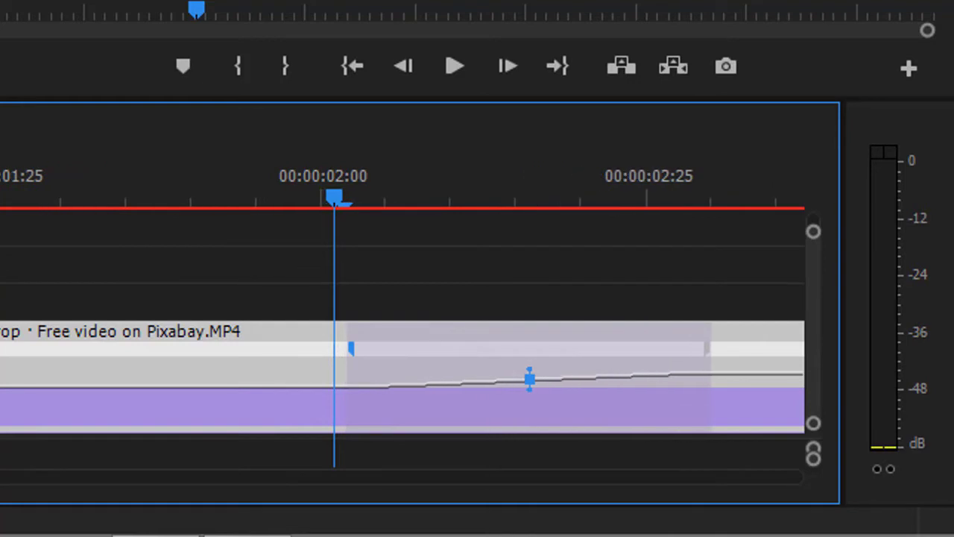
{"action": "mouse_move", "coordinate": [529, 388]}
{"action": "left_mouse_down"}
{"action": "mouse_move", "coordinate": [504, 420]}
{"action": "mouse_move", "coordinate": [326, 377]}
{"action": "left_mouse_up"}
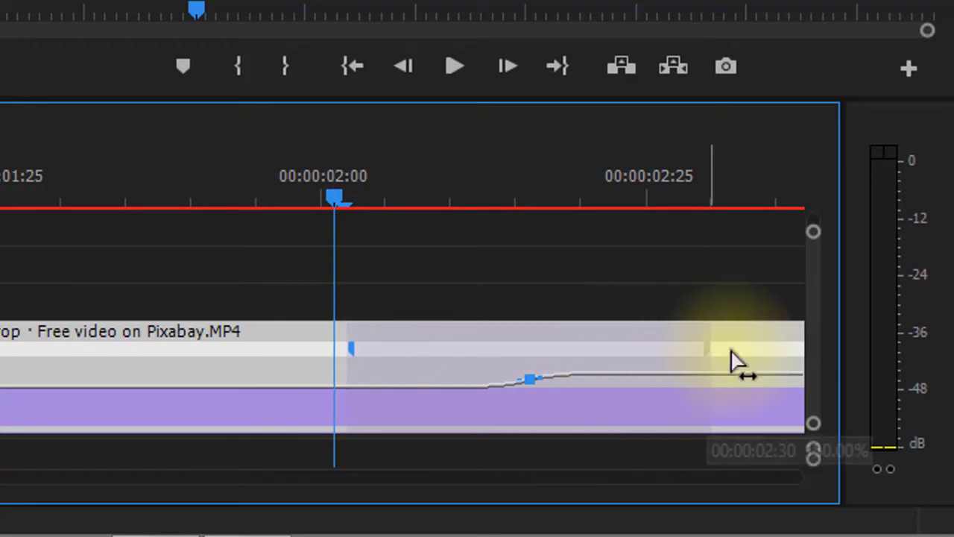
{"action": "left_click_drag", "start_coordinate": [734, 362], "coordinate": [741, 358]}
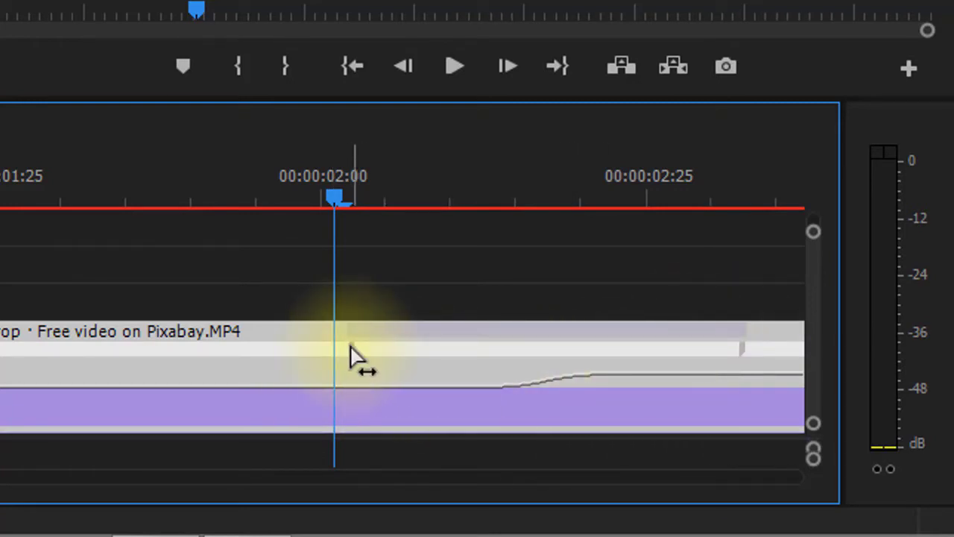
{"action": "left_click_drag", "start_coordinate": [356, 358], "coordinate": [250, 364]}
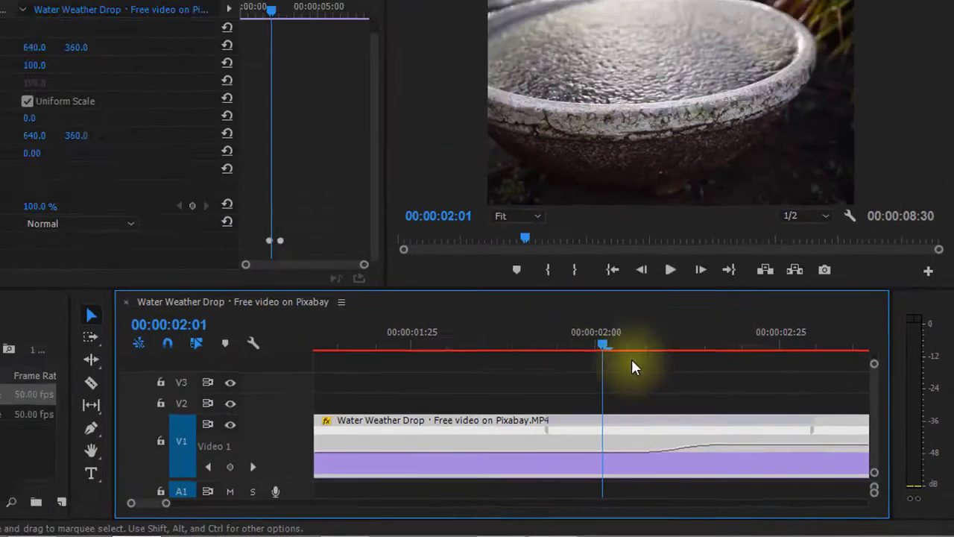
- Play back the ramp to check it, then add a second speed keyframe at 00:00:03:26
{"action": "left_click_drag", "start_coordinate": [166, 502], "coordinate": [180, 506]}
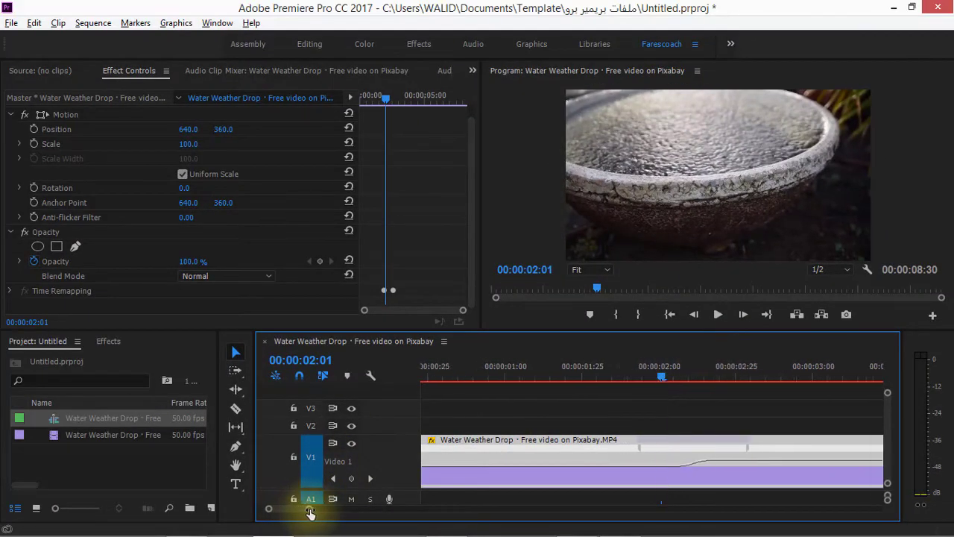
{"action": "left_click_drag", "start_coordinate": [310, 513], "coordinate": [322, 509]}
{"action": "left_click_drag", "start_coordinate": [586, 377], "coordinate": [521, 380]}
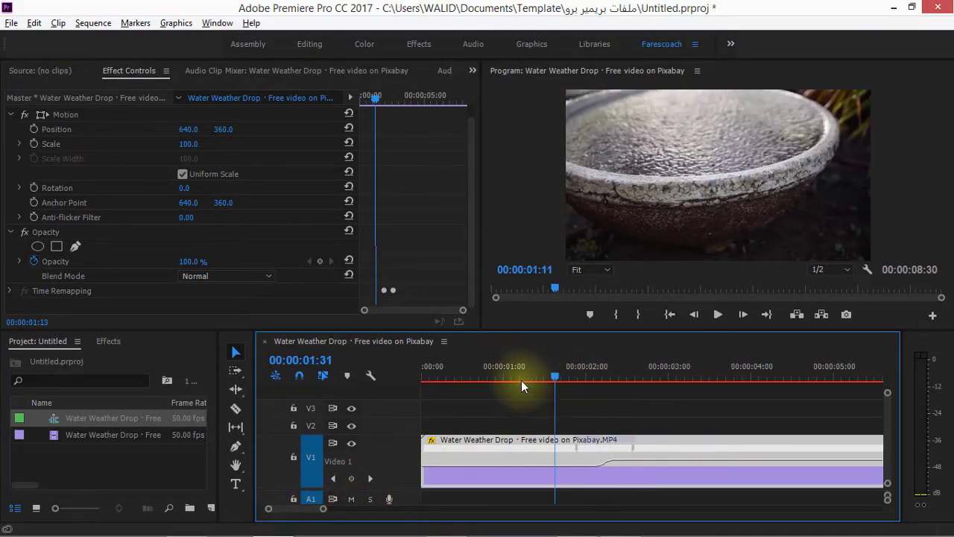
{"action": "key", "text": "space"}
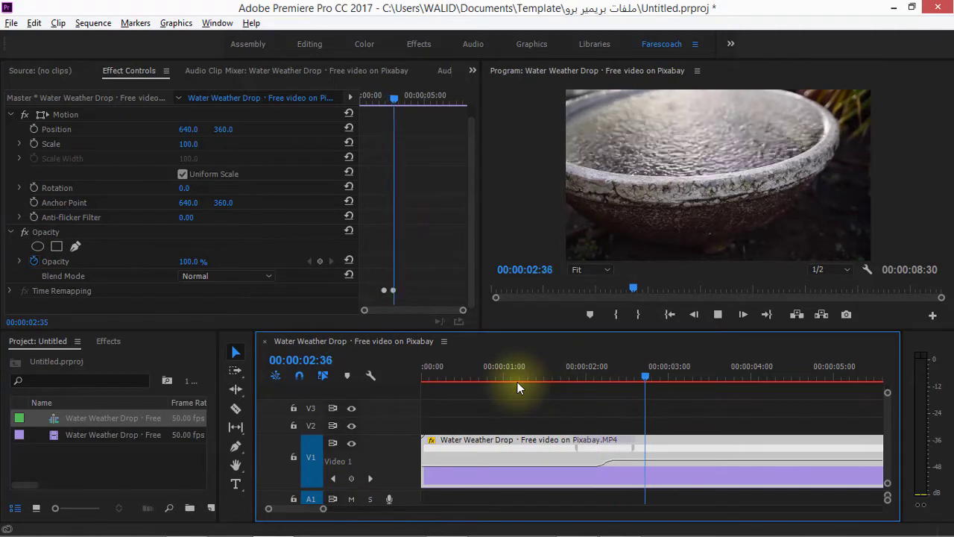
{"action": "key", "text": "space"}
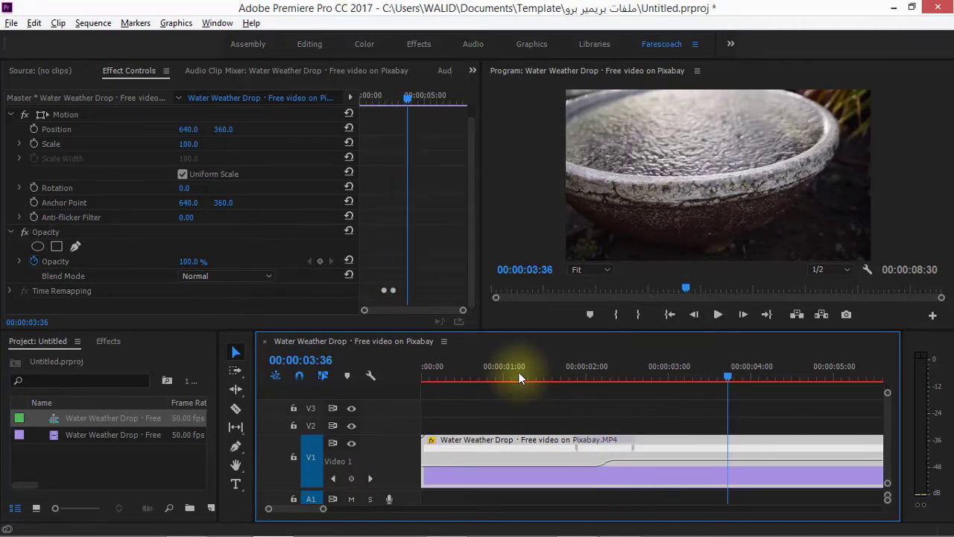
{"action": "mouse_move", "coordinate": [728, 375]}
{"action": "left_mouse_down"}
{"action": "mouse_move", "coordinate": [580, 392]}
{"action": "mouse_move", "coordinate": [712, 408]}
{"action": "left_mouse_up"}
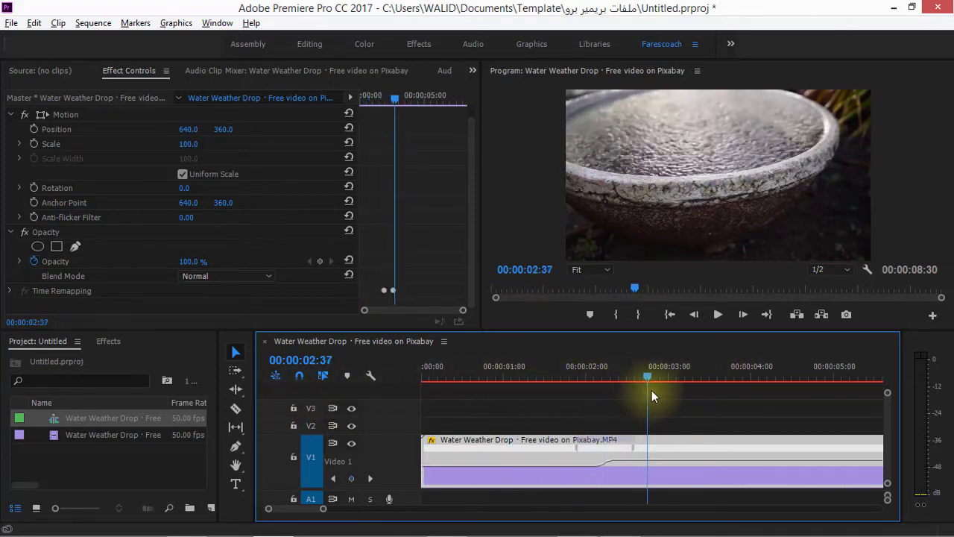
{"action": "left_click", "coordinate": [712, 468], "text": "ctrl"}
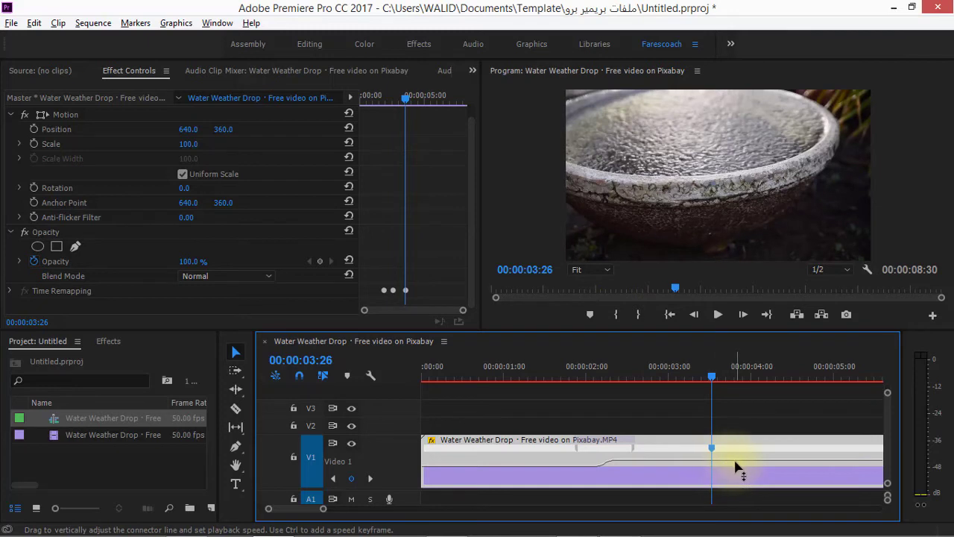
- Lower the speed after the second keyframe to 71% and split that keyframe into a gradual ramp down
{"action": "mouse_move", "coordinate": [733, 465]}
{"action": "left_mouse_down"}
{"action": "mouse_move", "coordinate": [768, 522]}
{"action": "mouse_move", "coordinate": [740, 473]}
{"action": "mouse_move", "coordinate": [750, 474]}
{"action": "left_mouse_up"}
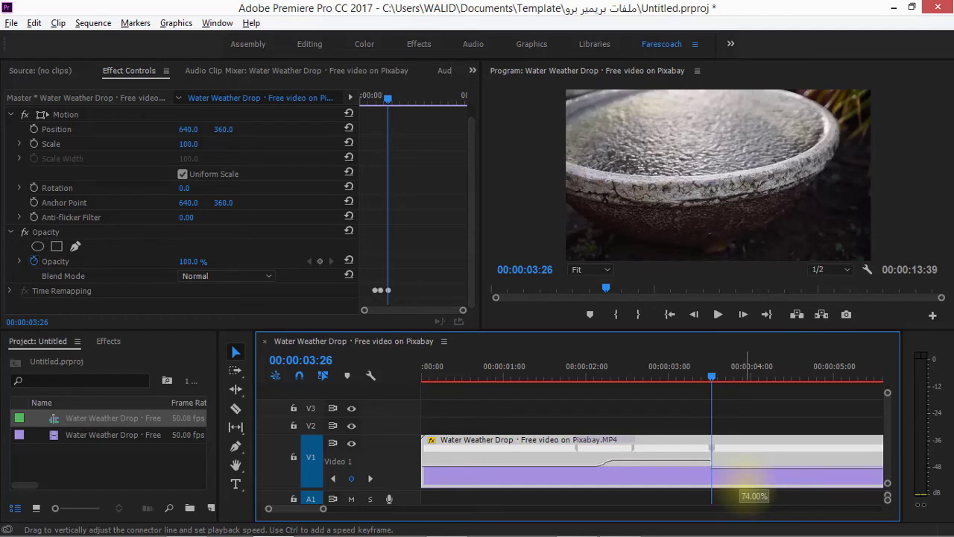
{"action": "left_click_drag", "start_coordinate": [749, 471], "coordinate": [746, 492]}
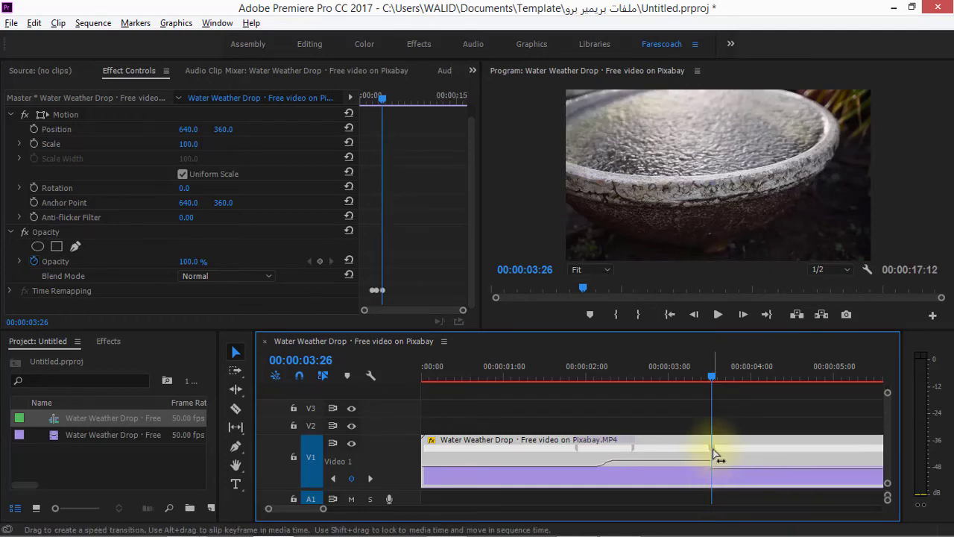
{"action": "mouse_move", "coordinate": [713, 451]}
{"action": "left_mouse_down"}
{"action": "mouse_move", "coordinate": [757, 453]}
{"action": "mouse_move", "coordinate": [281, 405]}
{"action": "left_mouse_up"}
{"action": "left_click", "coordinate": [806, 389]}
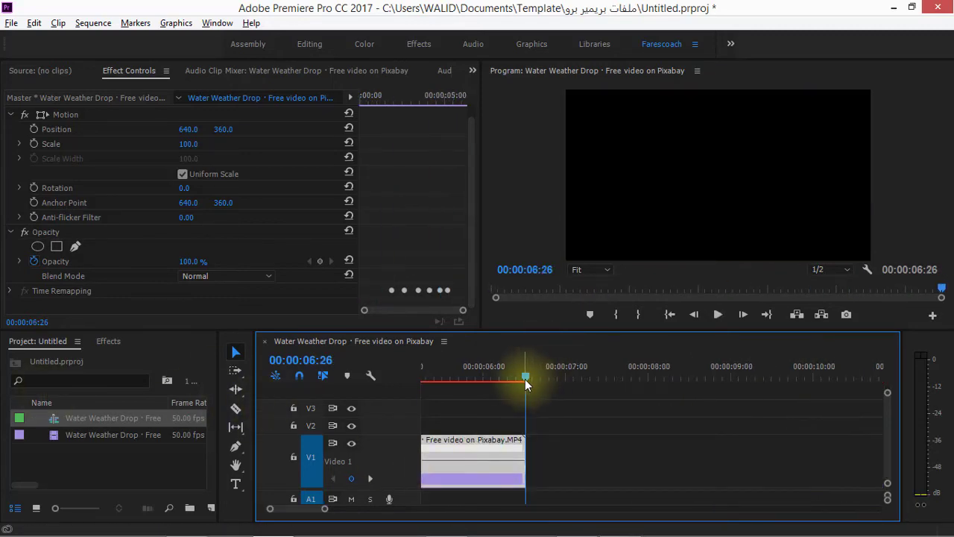
{"action": "left_click_drag", "start_coordinate": [525, 379], "coordinate": [393, 383]}
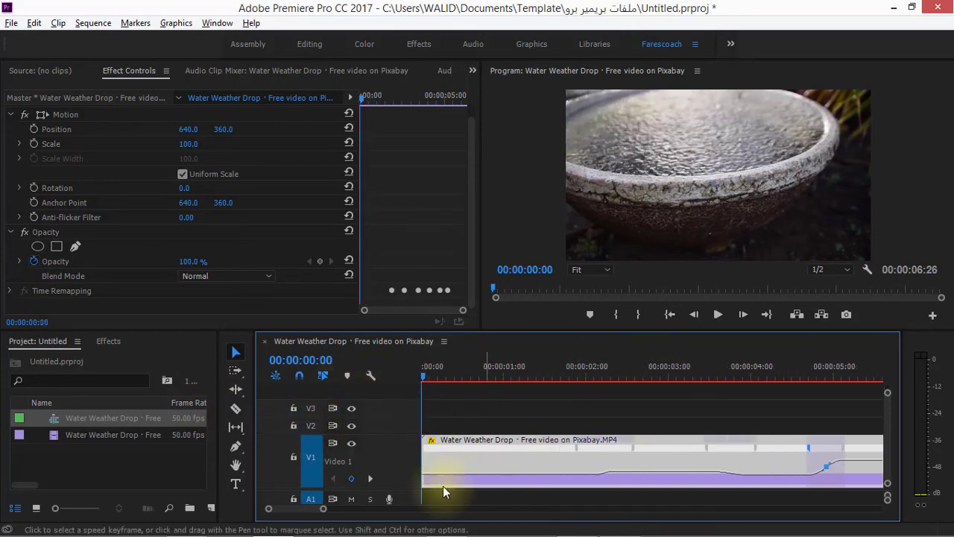
{"action": "left_click_drag", "start_coordinate": [326, 509], "coordinate": [414, 508]}
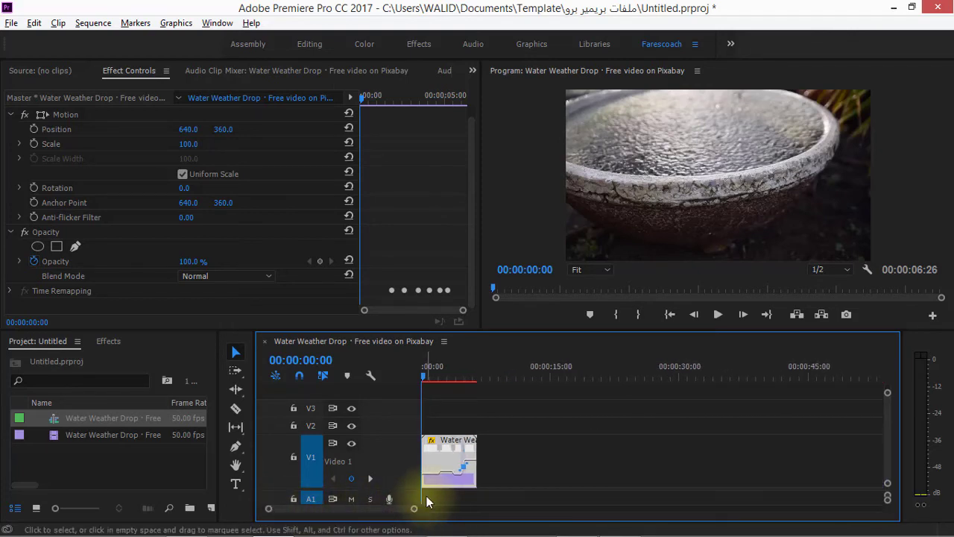